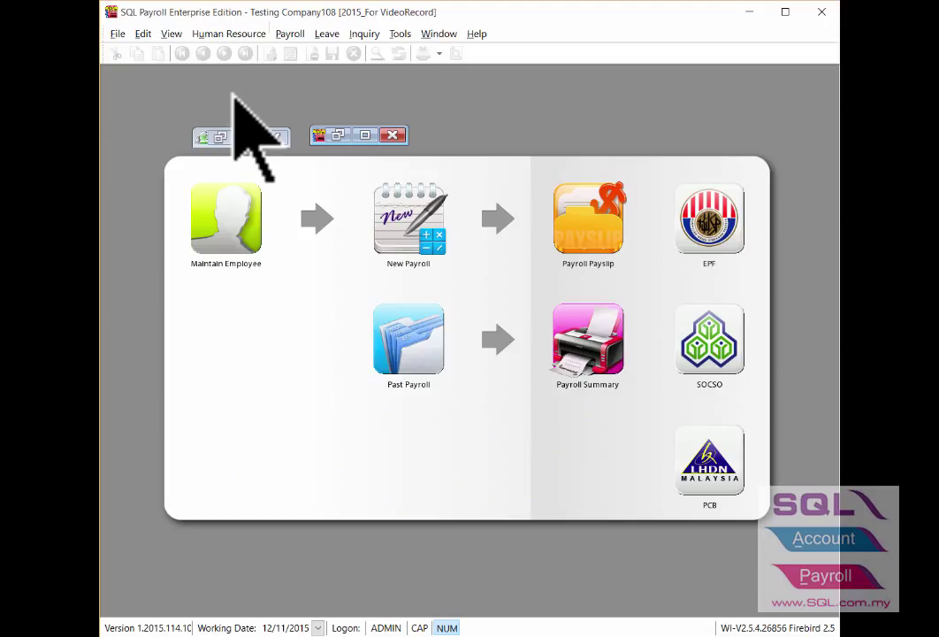
# Step: Open the Pending CP38 list for November 2015 from the Payroll menu
pyautogui.click(283, 41)
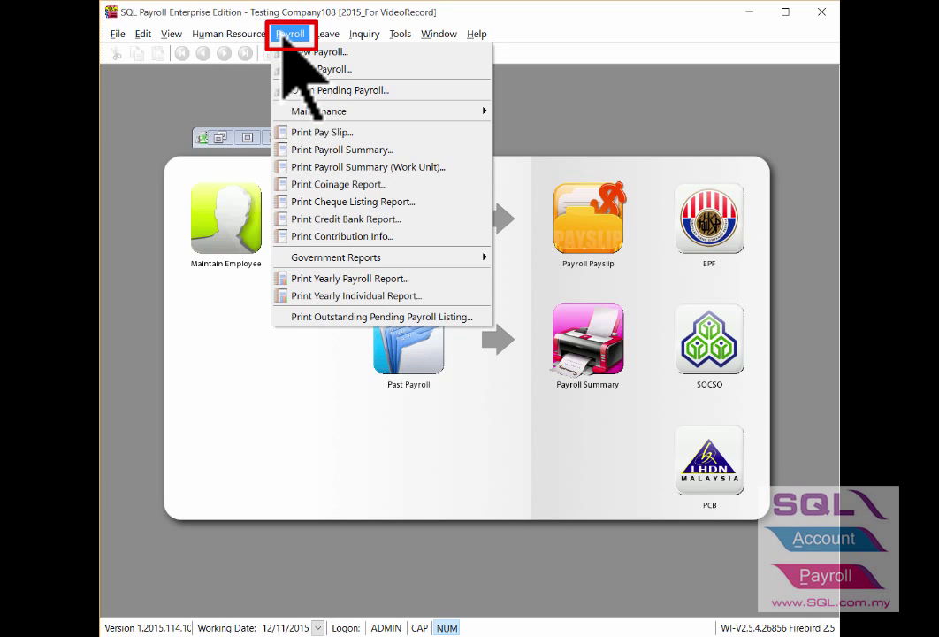
pyautogui.click(365, 89)
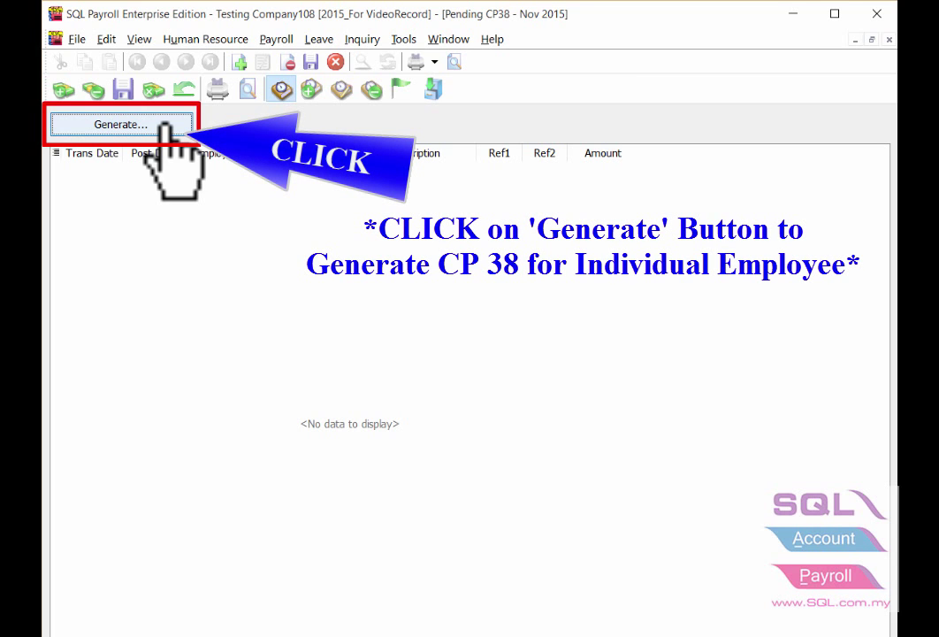
# Step: Generate twelve monthly CP38 deductions of 189 for employee 001 and confirm the success message
pyautogui.click(164, 125)
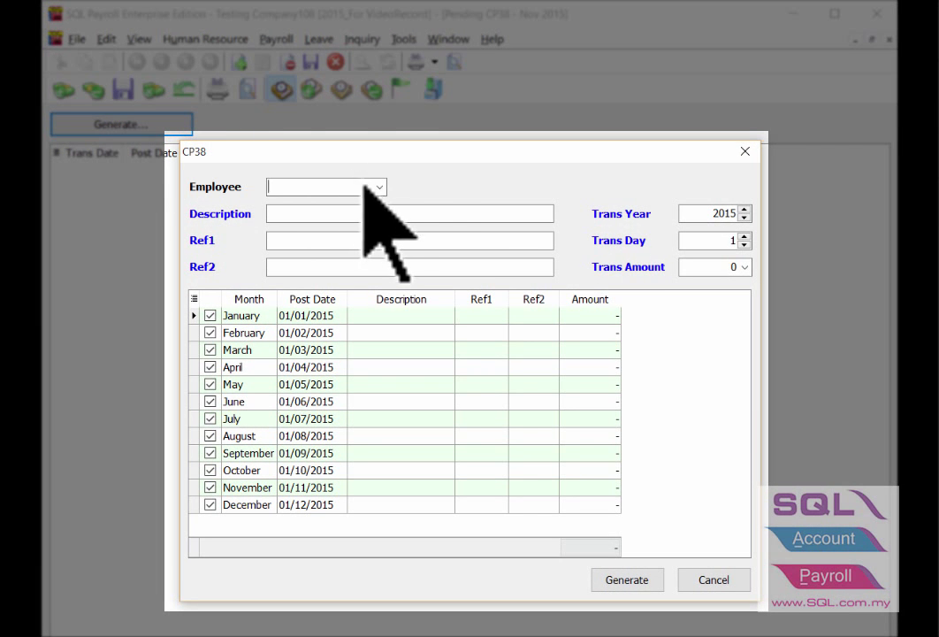
pyautogui.click(379, 187)
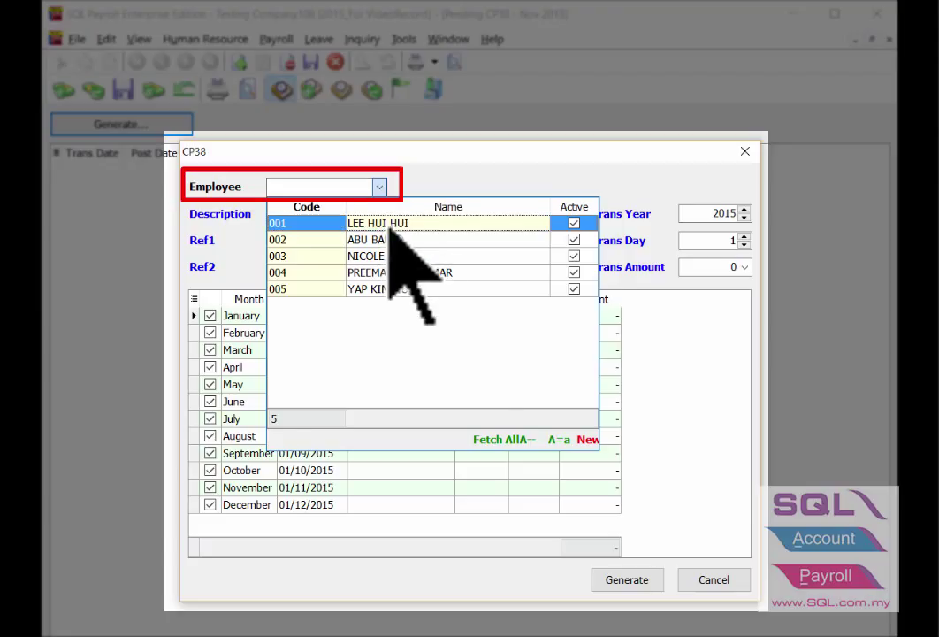
pyautogui.click(390, 226)
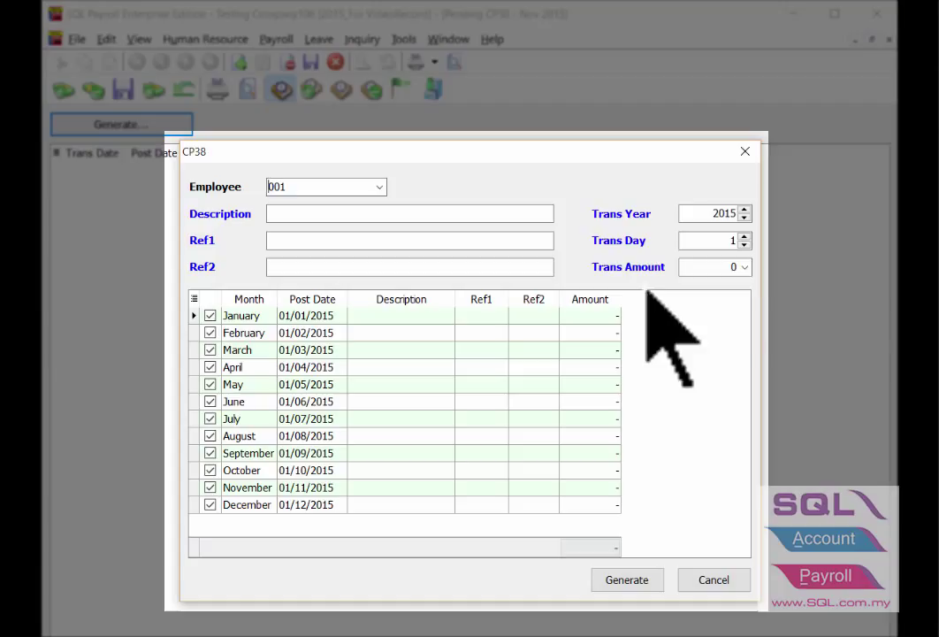
pyautogui.click(695, 268)
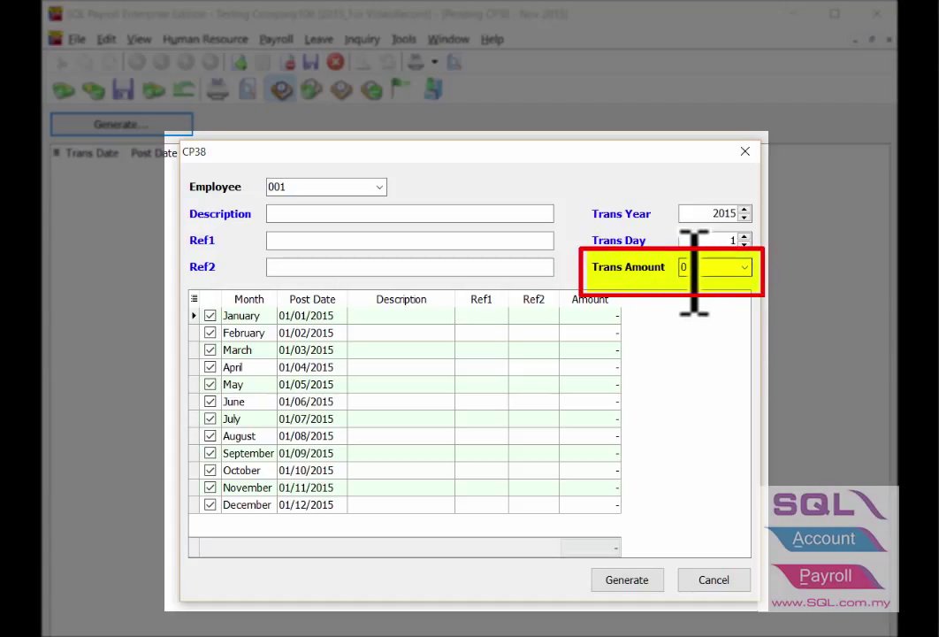
pyautogui.moveTo(695, 273); pyautogui.dragTo(669, 272)
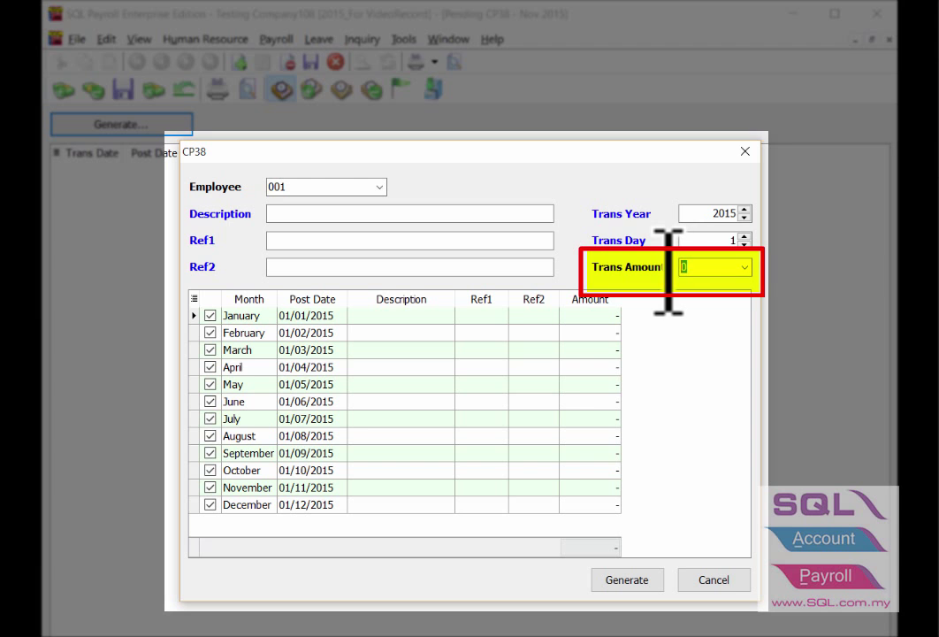
pyautogui.write('189')
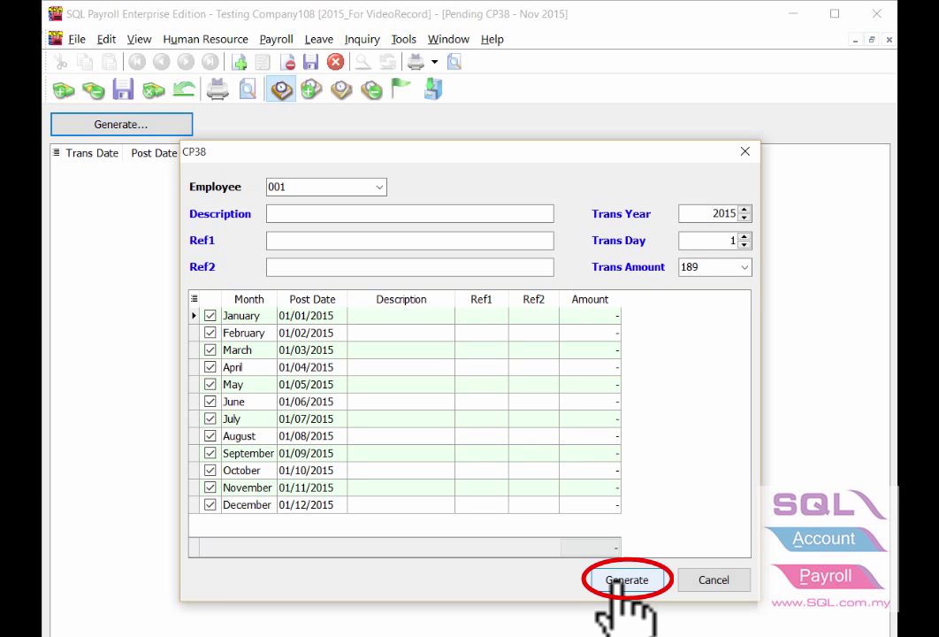
pyautogui.click(626, 581)
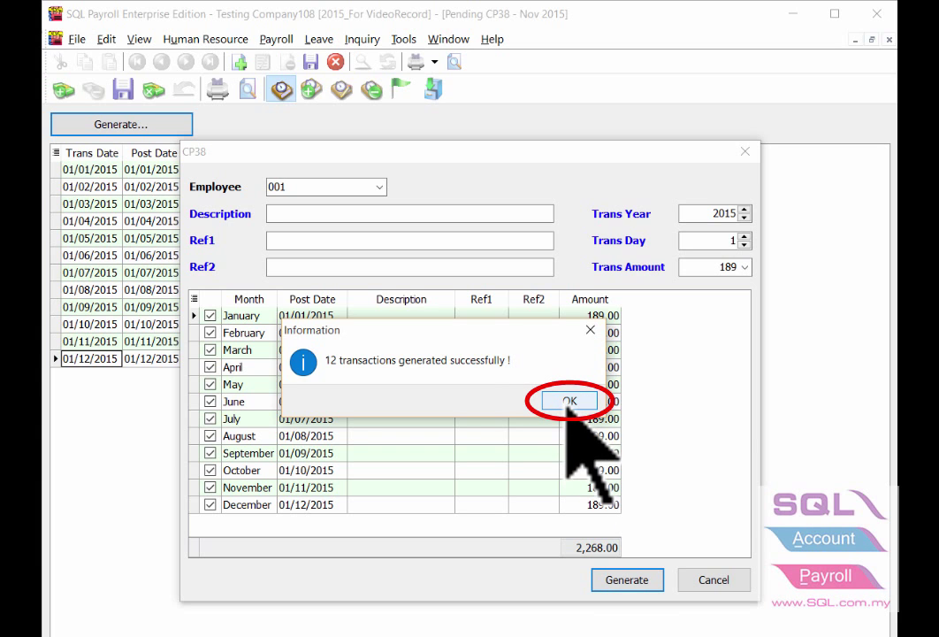
pyautogui.click(570, 402)
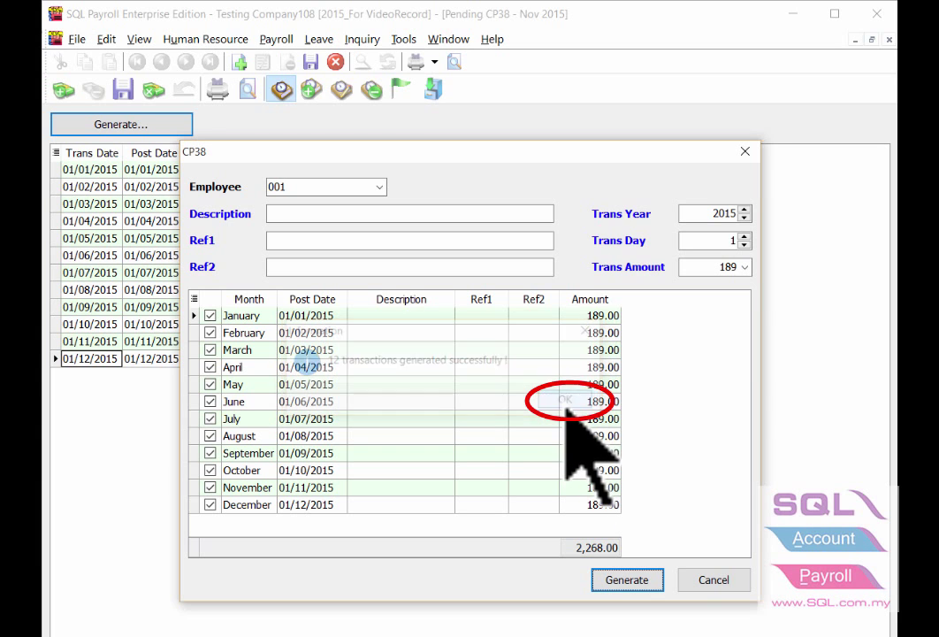
# Step: Close the CP38 generation window to view employee 001's twelve 189.00 entries
pyautogui.click(743, 154)
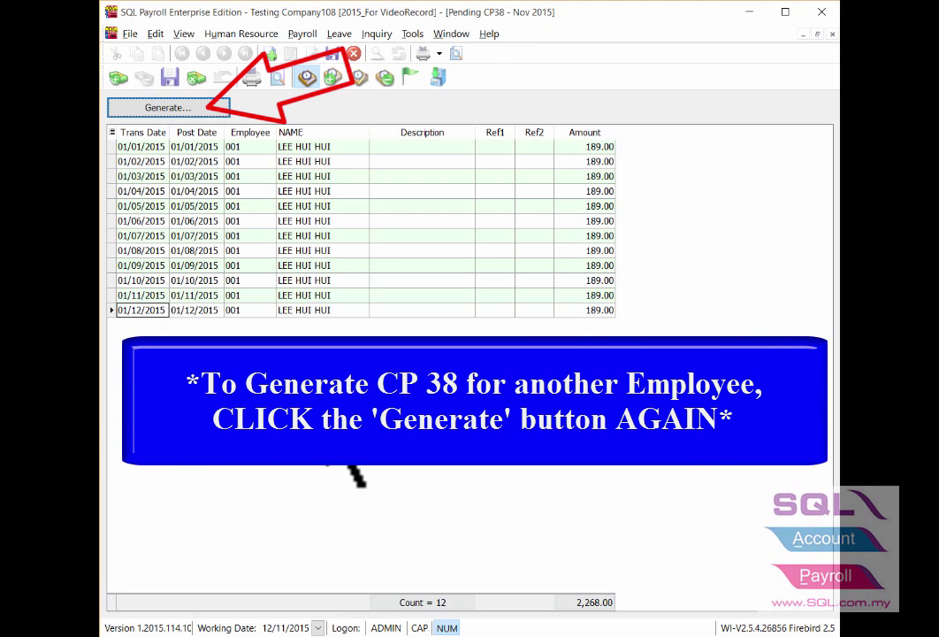
# Step: Start a new CP38 generation for employee 005 with a transaction amount of 255
pyautogui.click(204, 109)
pyautogui.click(391, 161)
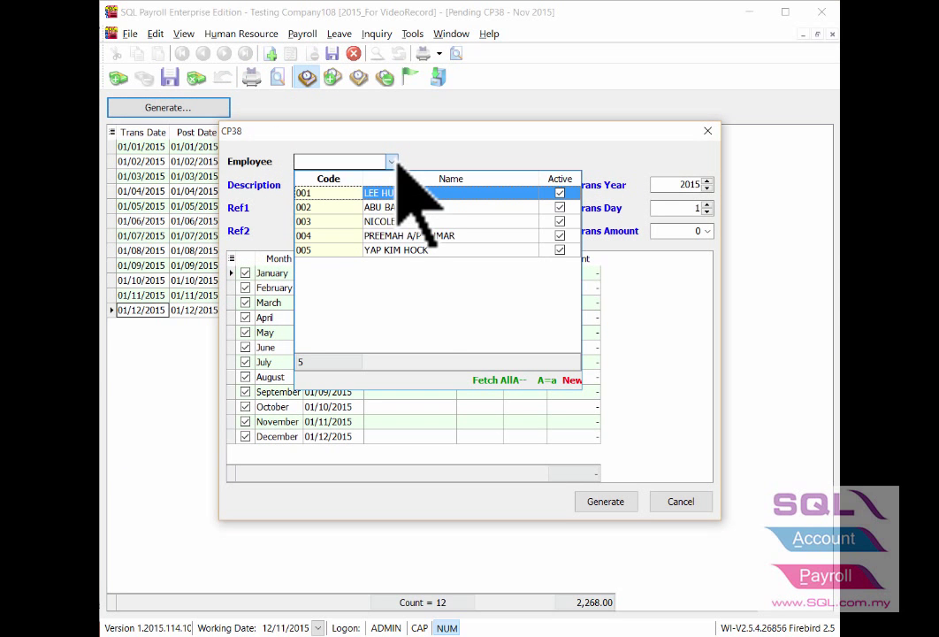
pyautogui.click(416, 251)
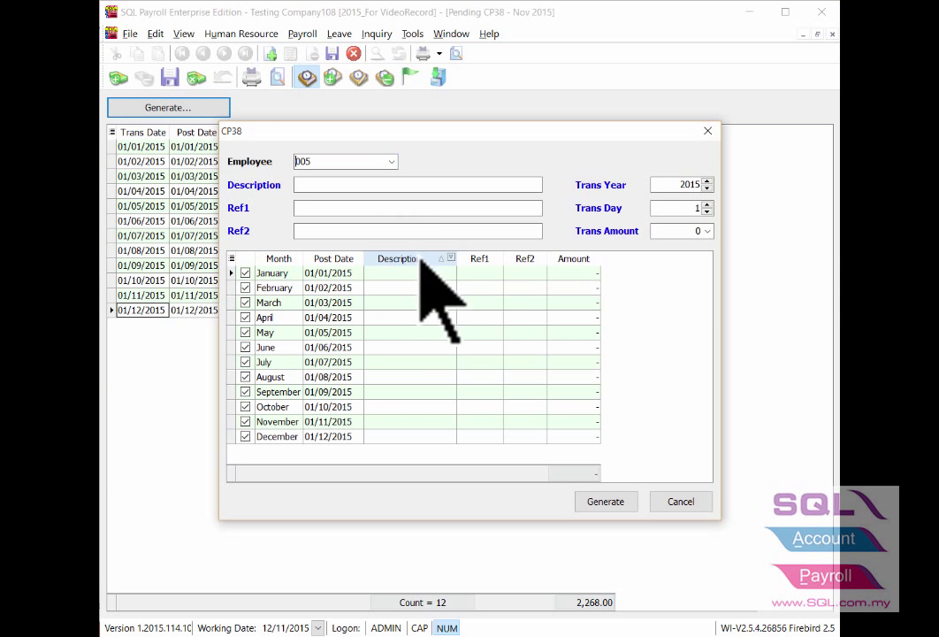
pyautogui.click(672, 233)
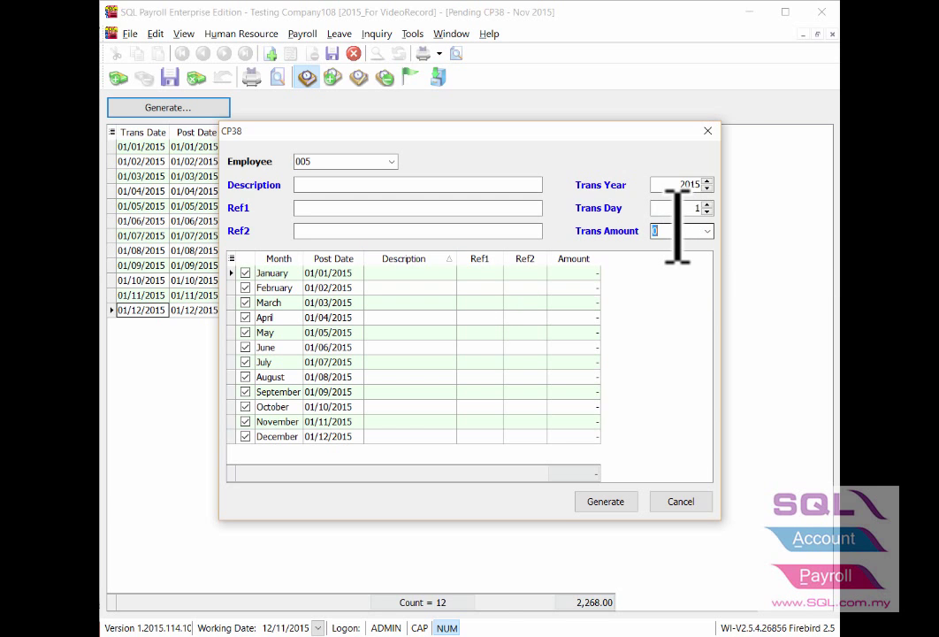
pyautogui.write('255')
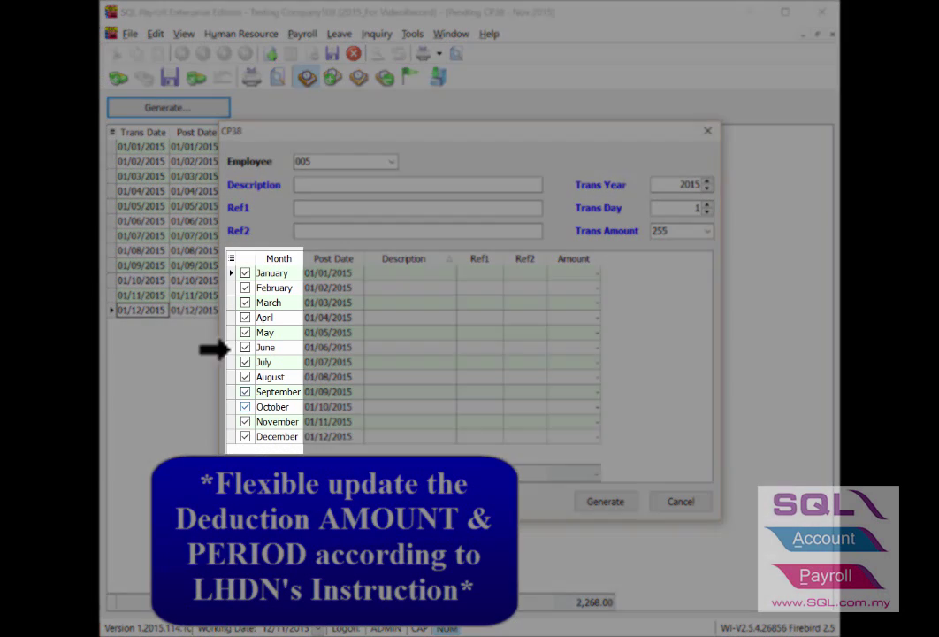
# Step: Untick January through July so only August–December remain selected
pyautogui.click(245, 332)
pyautogui.click(245, 318)
pyautogui.click(244, 303)
pyautogui.click(245, 287)
pyautogui.click(245, 272)
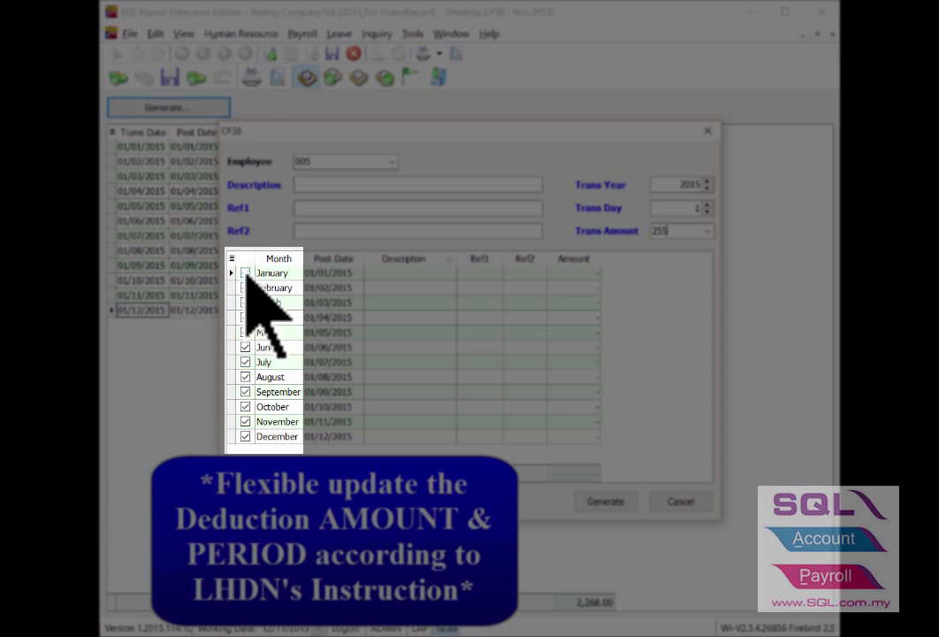
pyautogui.click(245, 274)
pyautogui.click(246, 288)
pyautogui.click(246, 302)
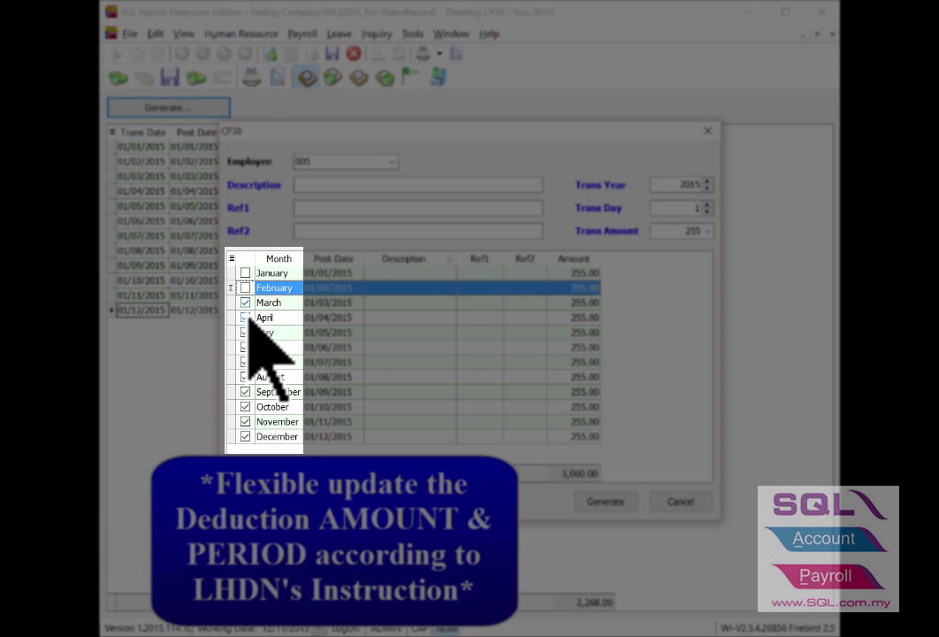
pyautogui.click(245, 317)
pyautogui.click(245, 332)
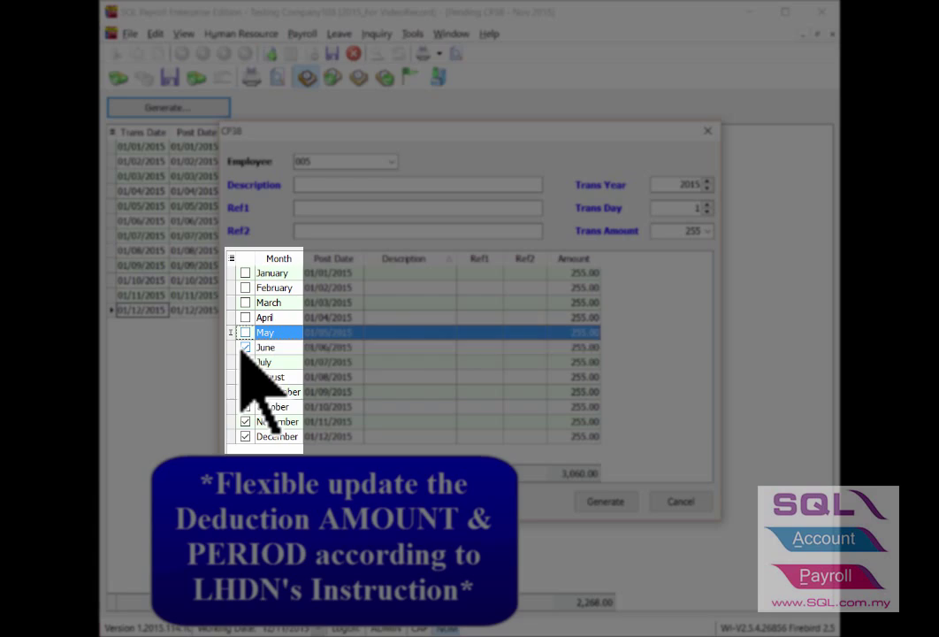
pyautogui.click(245, 346)
pyautogui.click(245, 362)
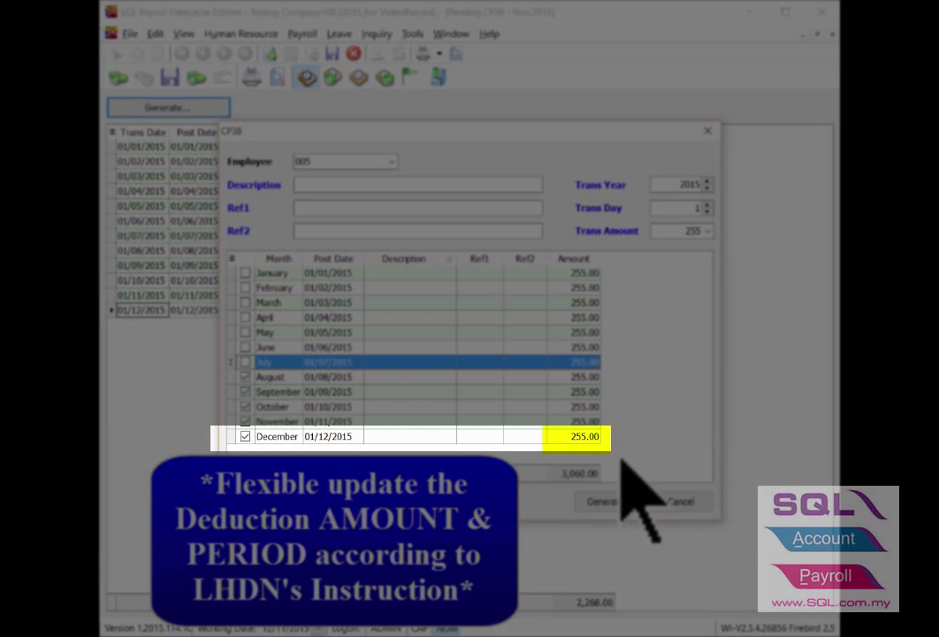
# Step: Change December's amount to 100, generate the five deductions and confirm
pyautogui.click(585, 441)
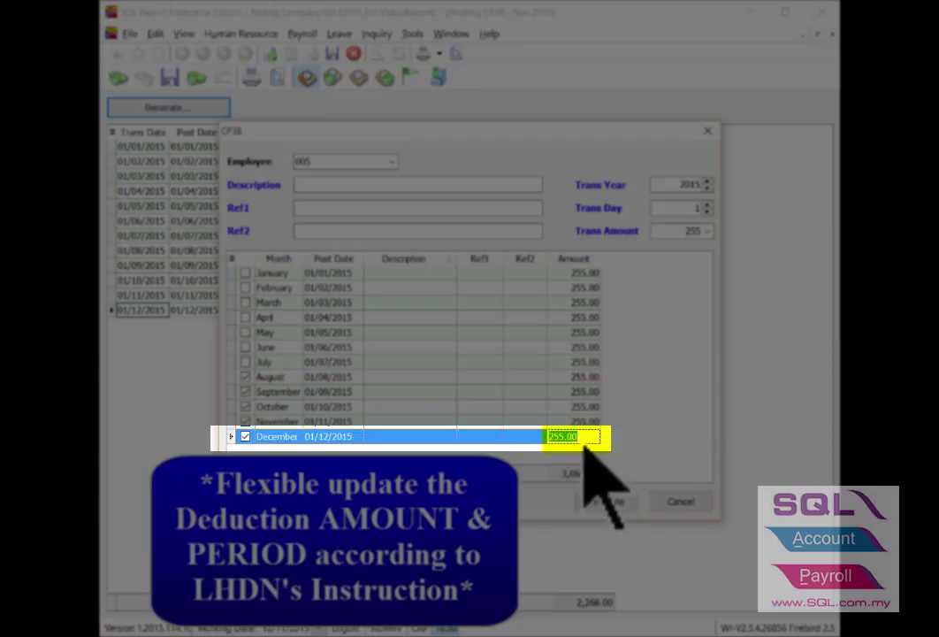
pyautogui.write('100')
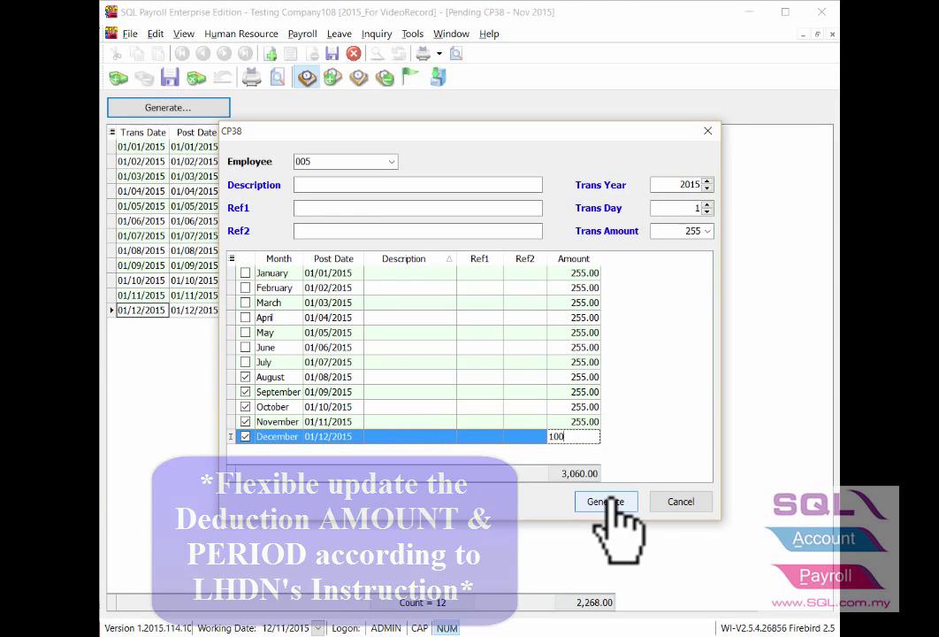
pyautogui.click(608, 501)
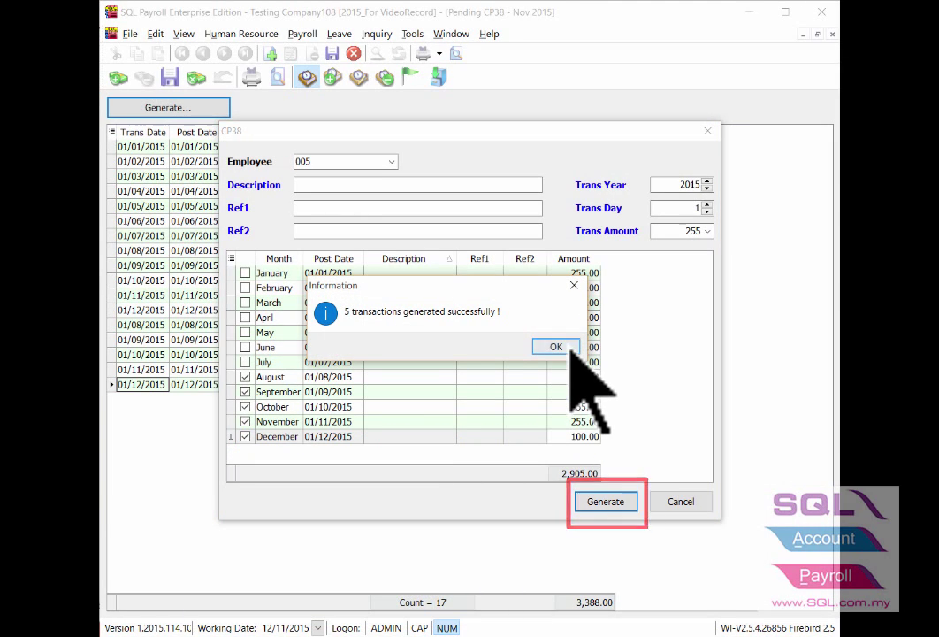
pyautogui.click(572, 349)
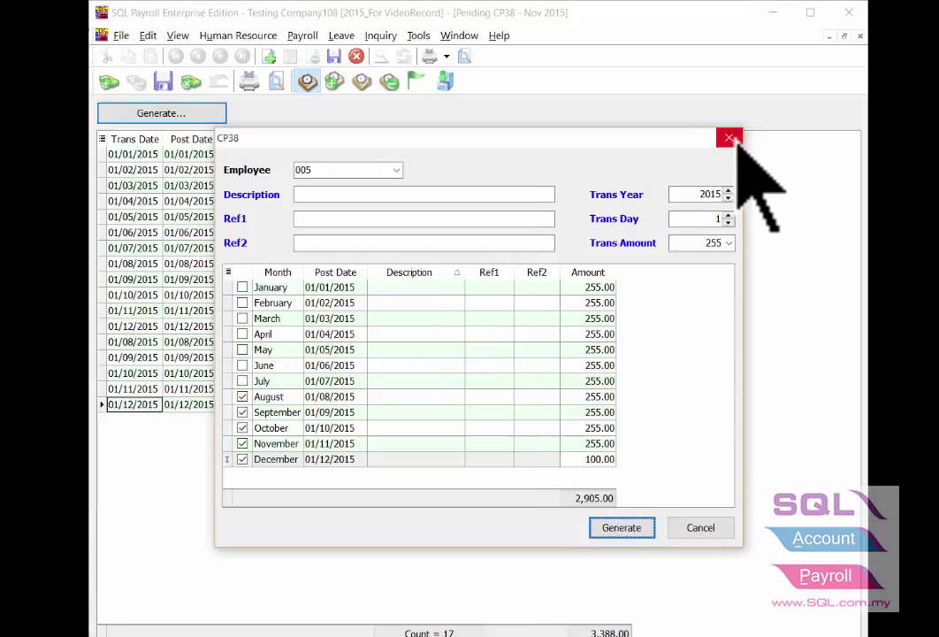
# Step: Close the CP38 generation window to view all 17 pending entries
pyautogui.click(729, 138)
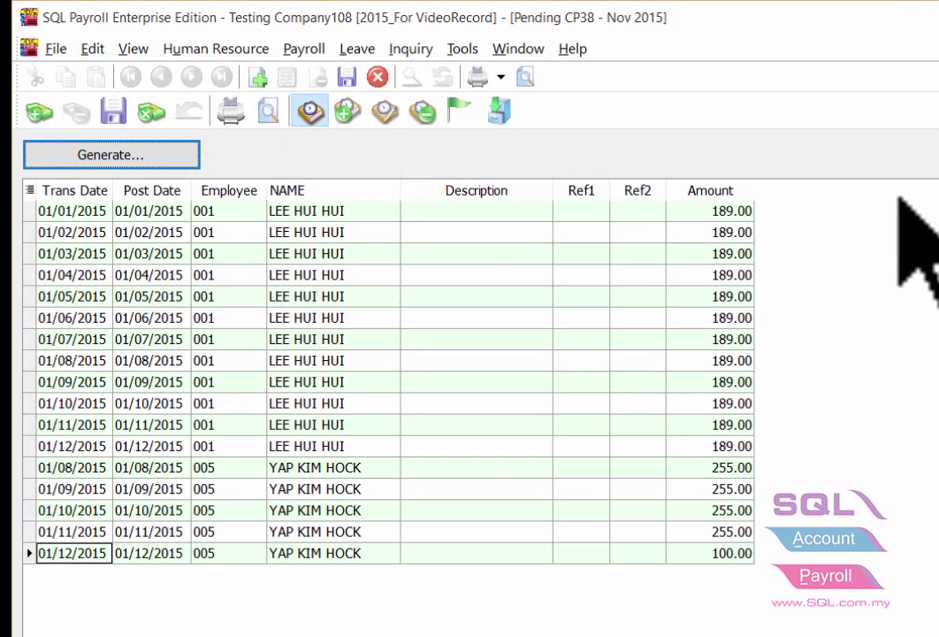